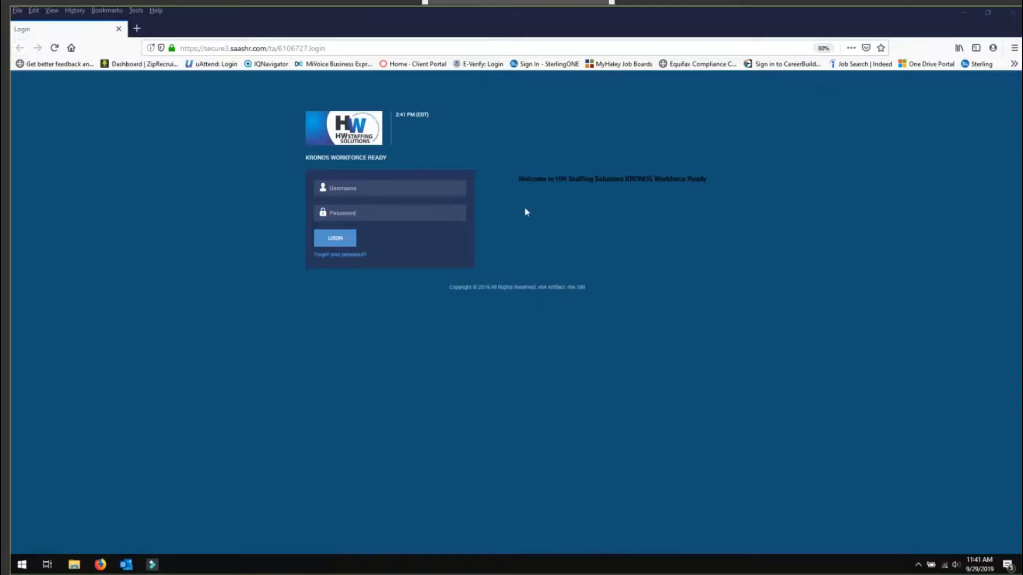
Step: Log in to the KRONOS Workforce Ready portal with the manager account's username and password
{"action": "left_click", "coordinate": [372, 188]}
{"action": "type", "text": "CasioManager.Test"}
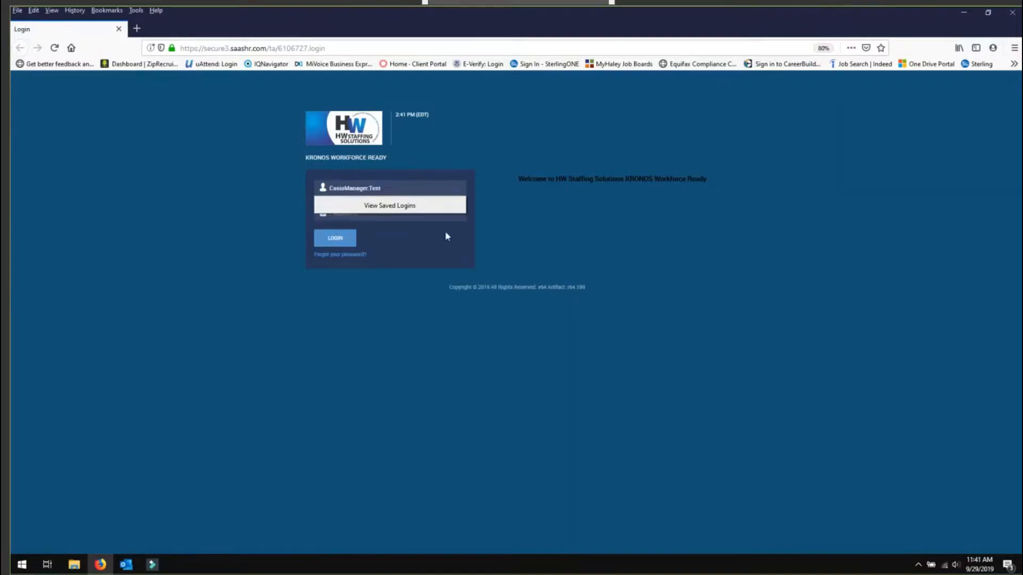
{"action": "left_click", "coordinate": [446, 231]}
{"action": "left_click", "coordinate": [408, 216]}
{"action": "type", "text": "*********"}
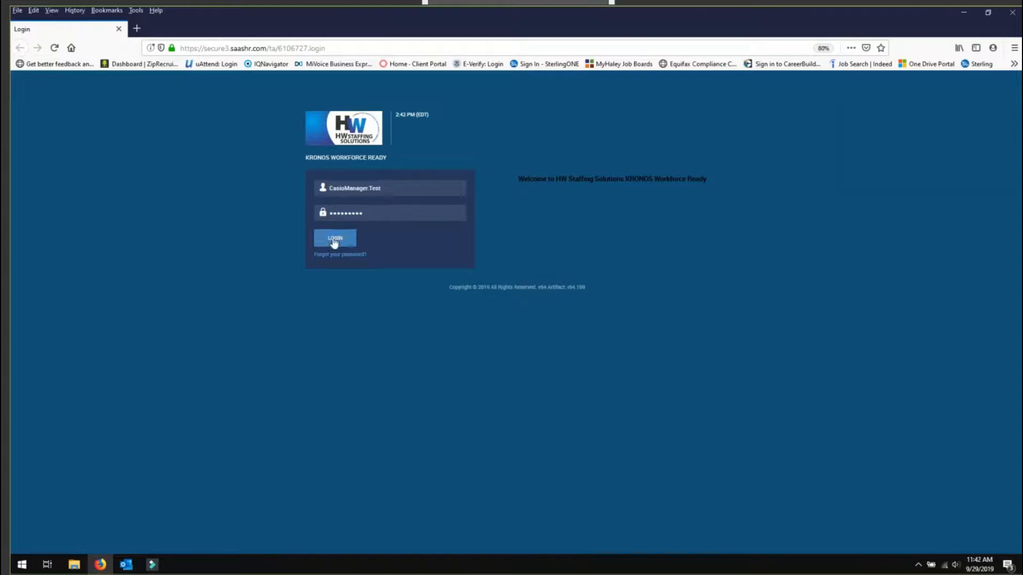
{"action": "left_click", "coordinate": [334, 241]}
{"action": "left_click", "coordinate": [306, 140]}
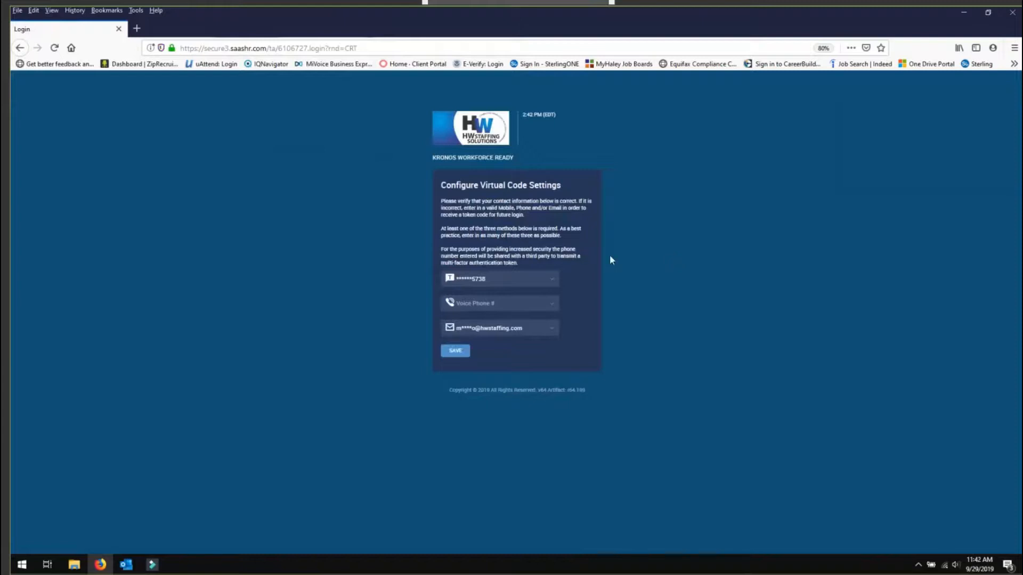
Step: Save the virtual code contact settings and request the verification code by text message
{"action": "left_click", "coordinate": [455, 352]}
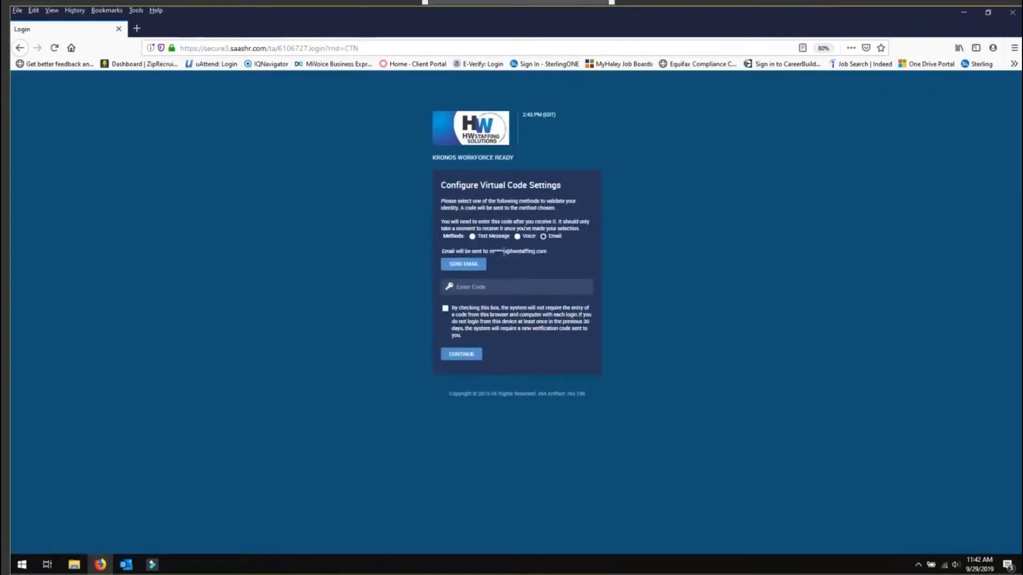
{"action": "left_click", "coordinate": [472, 237]}
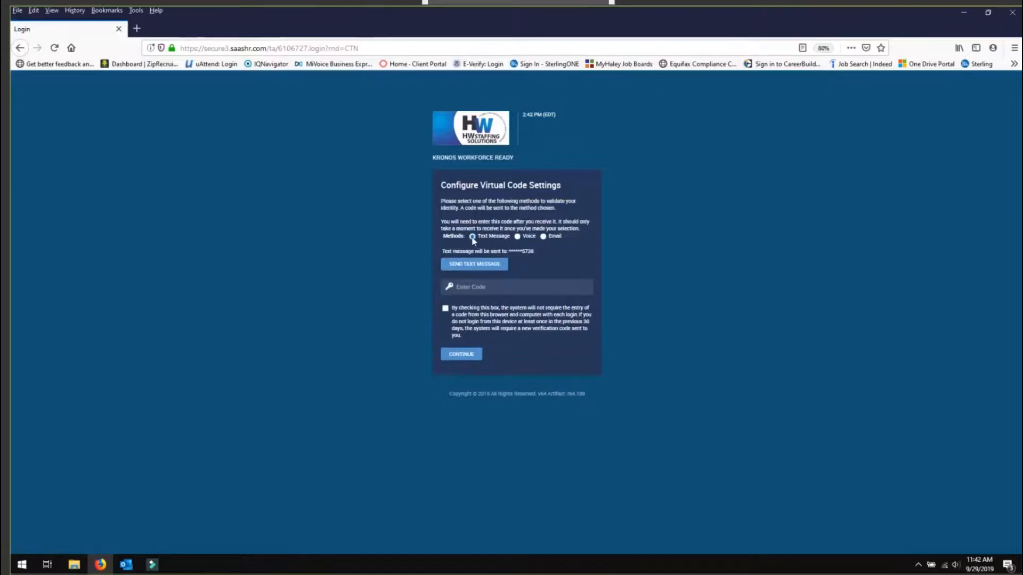
{"action": "left_click", "coordinate": [474, 264]}
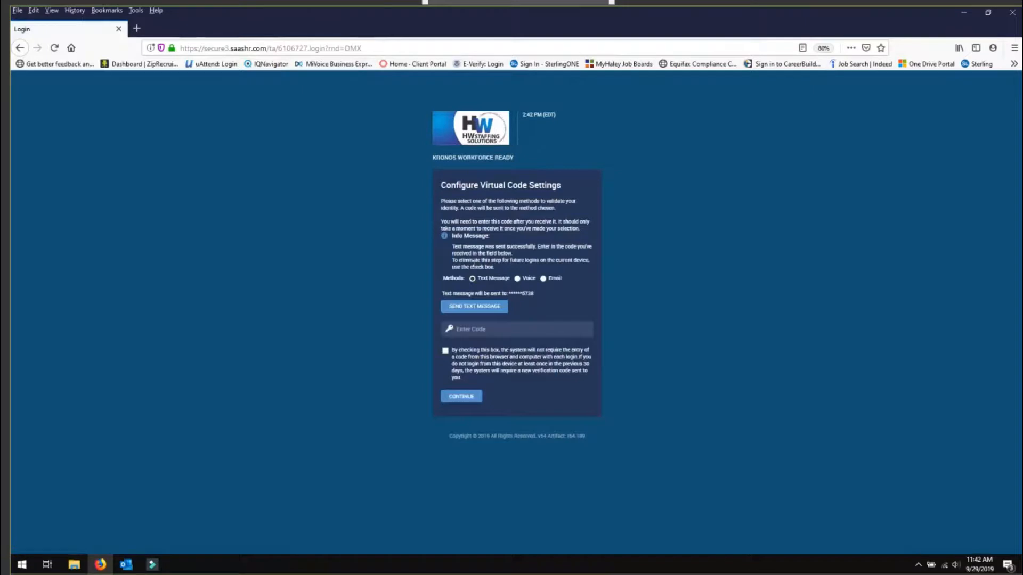
Step: Enter the verification code, exempt this browser and computer from future code entry, and continue to the dashboard
{"action": "left_click", "coordinate": [476, 328]}
{"action": "left_click", "coordinate": [446, 352]}
{"action": "left_click", "coordinate": [463, 397]}
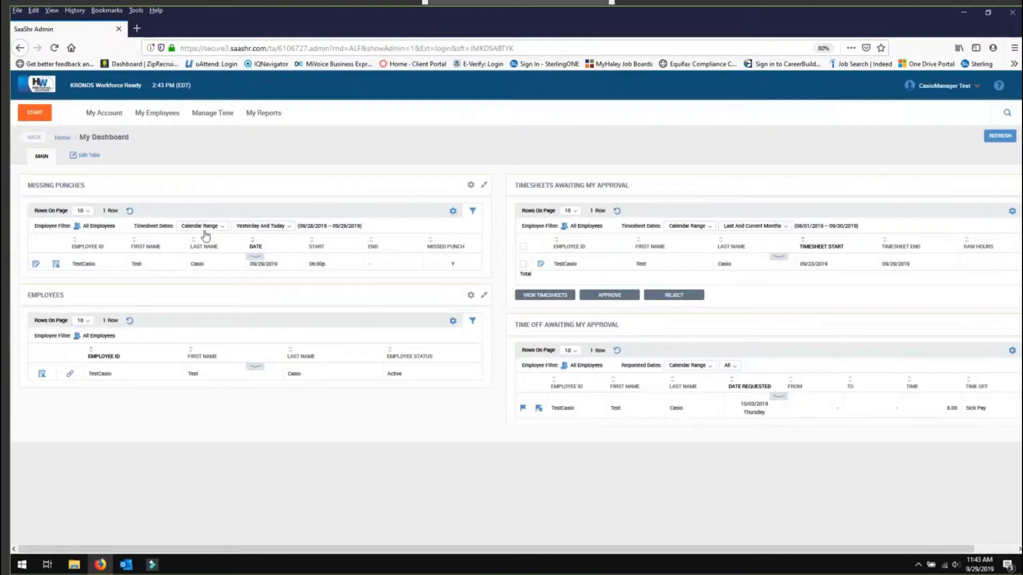
Step: View the date range choices for Missing Punches and the listed employee's information page, returning to the dashboard
{"action": "left_click", "coordinate": [268, 229]}
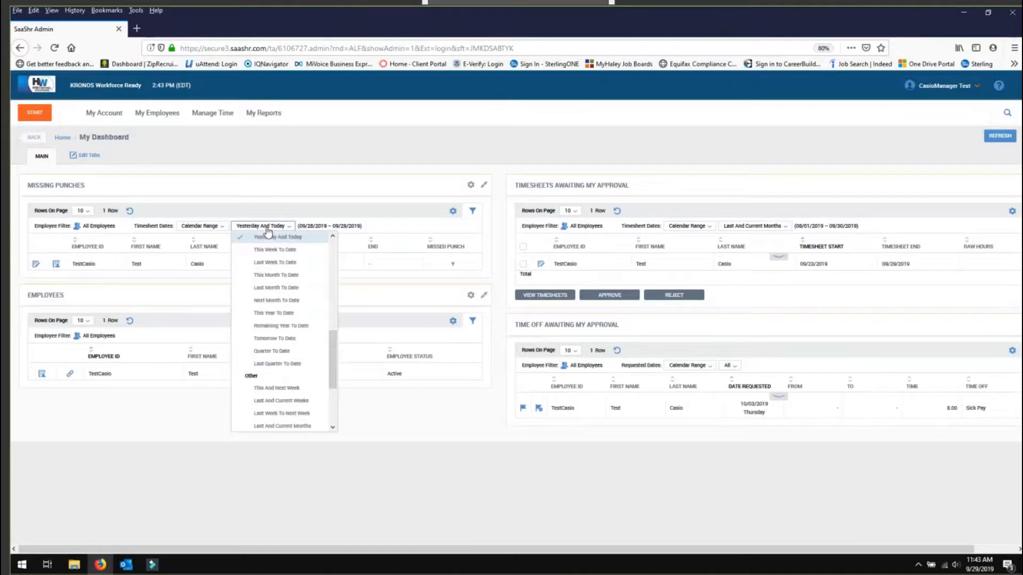
{"action": "left_click", "coordinate": [275, 207]}
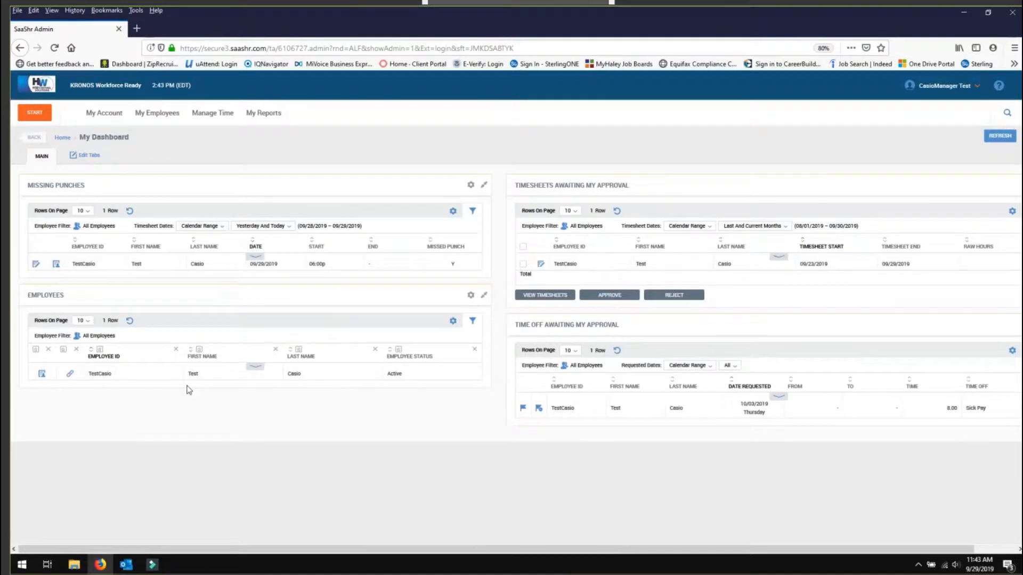
{"action": "left_click", "coordinate": [42, 375]}
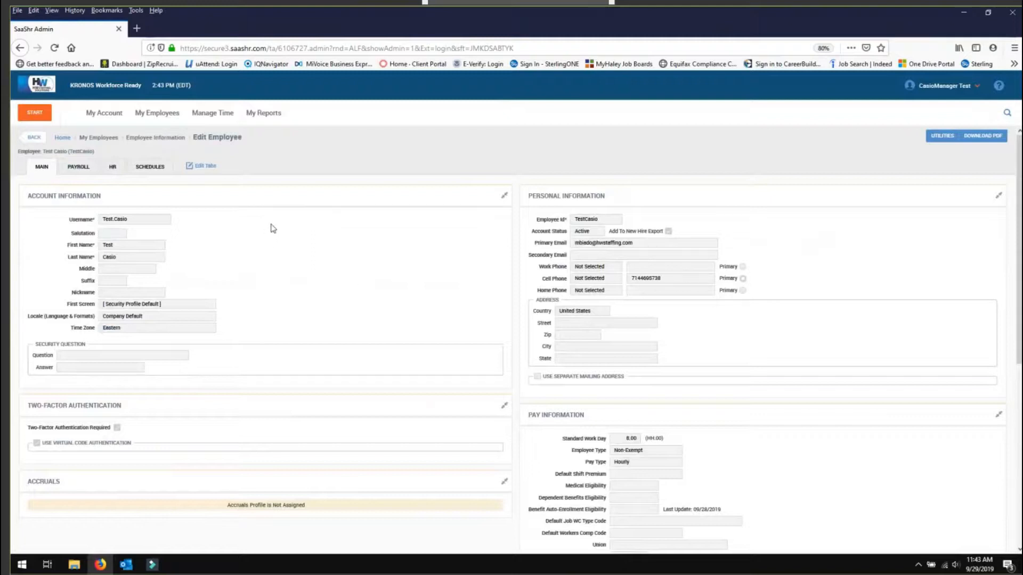
{"action": "left_click", "coordinate": [33, 138]}
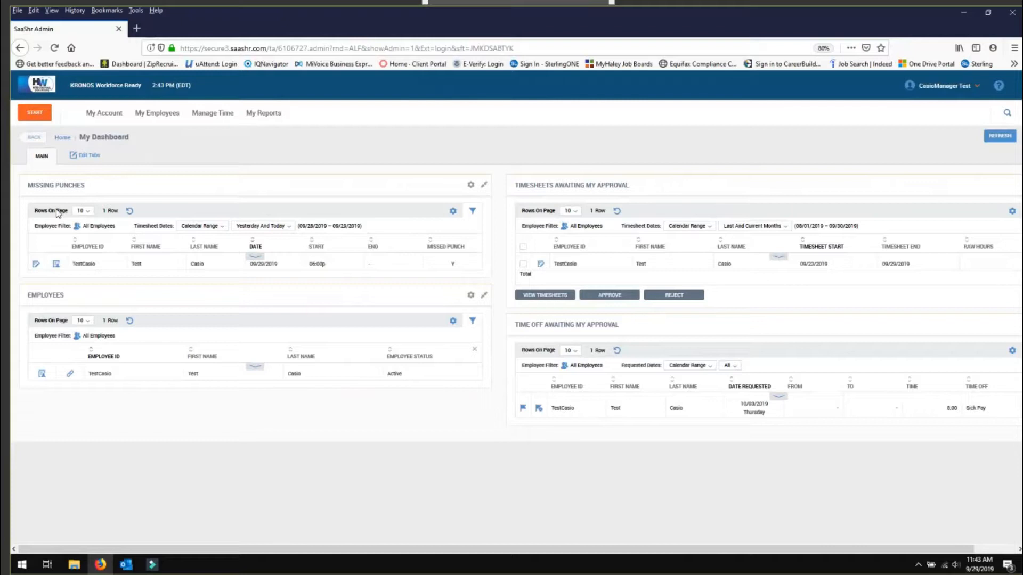
{"action": "left_click", "coordinate": [63, 138]}
Step: Open the employee's timesheet awaiting approval and view the labor level lookup for Saturday 28's first entry
{"action": "left_click", "coordinate": [523, 264]}
{"action": "left_click", "coordinate": [551, 297]}
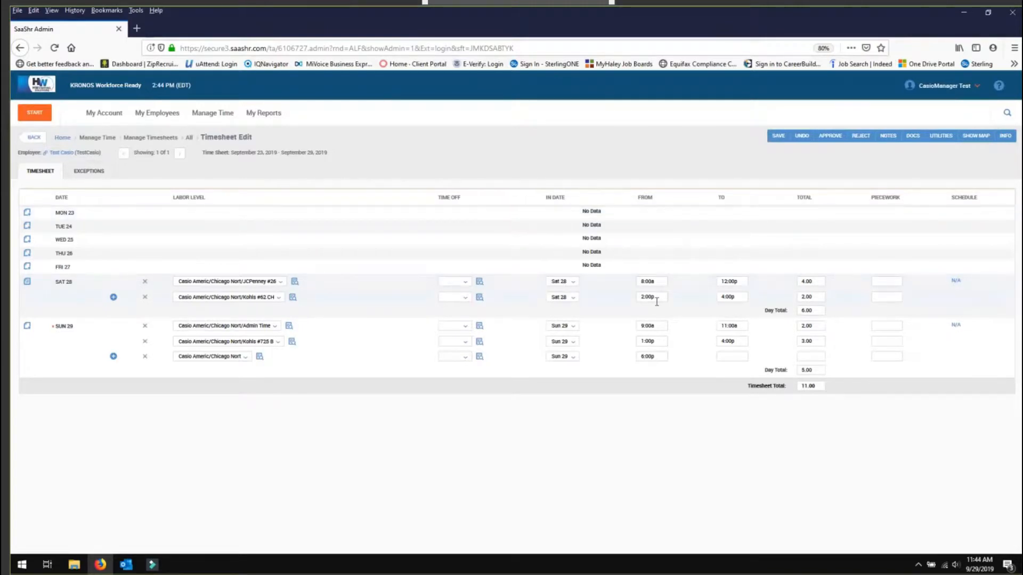
{"action": "left_click", "coordinate": [295, 282]}
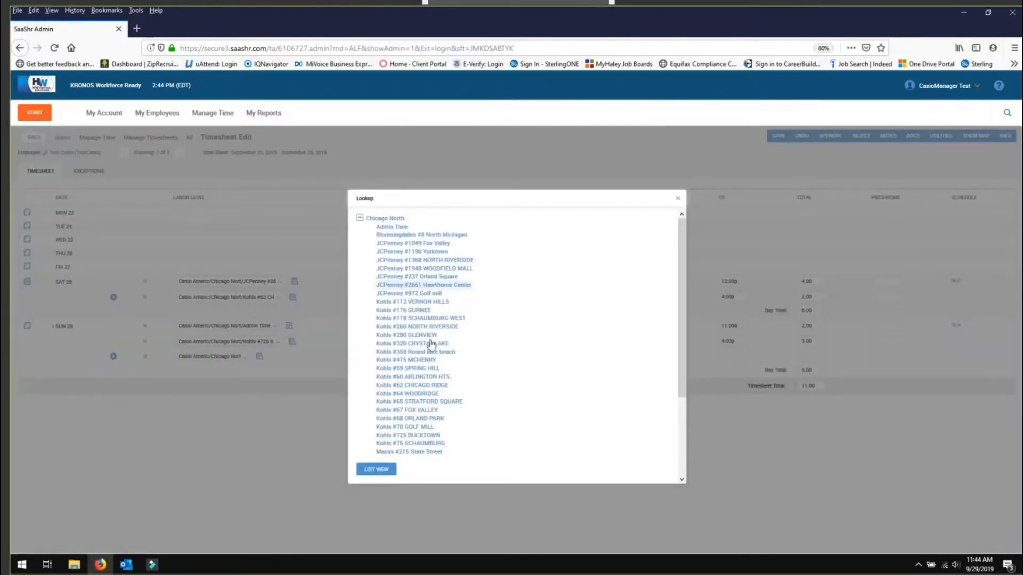
{"action": "left_click", "coordinate": [677, 198]}
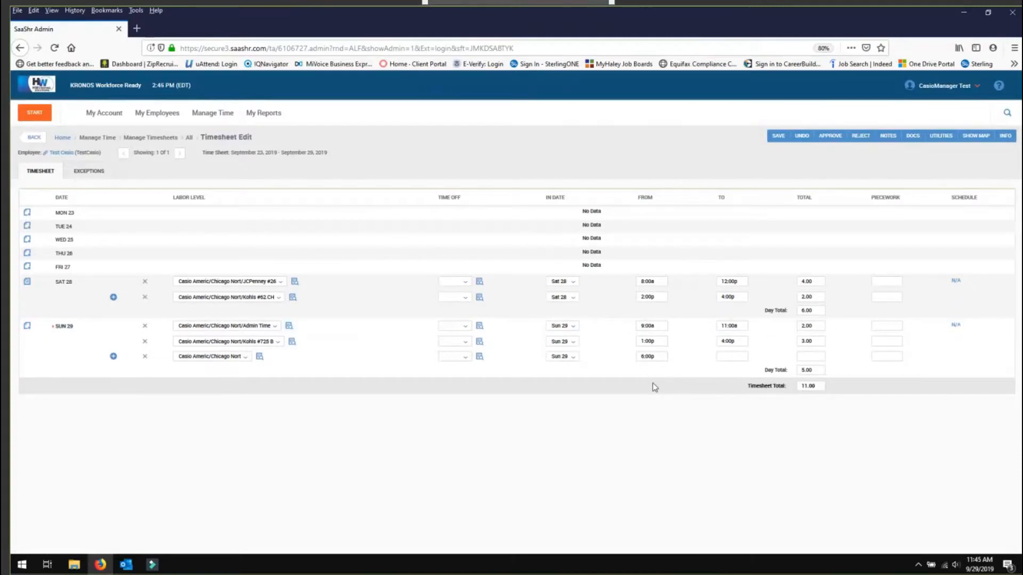
Step: Set the end time of Sunday 29's 6:00p entry to 9:00p and save the timesheet
{"action": "left_click", "coordinate": [659, 358]}
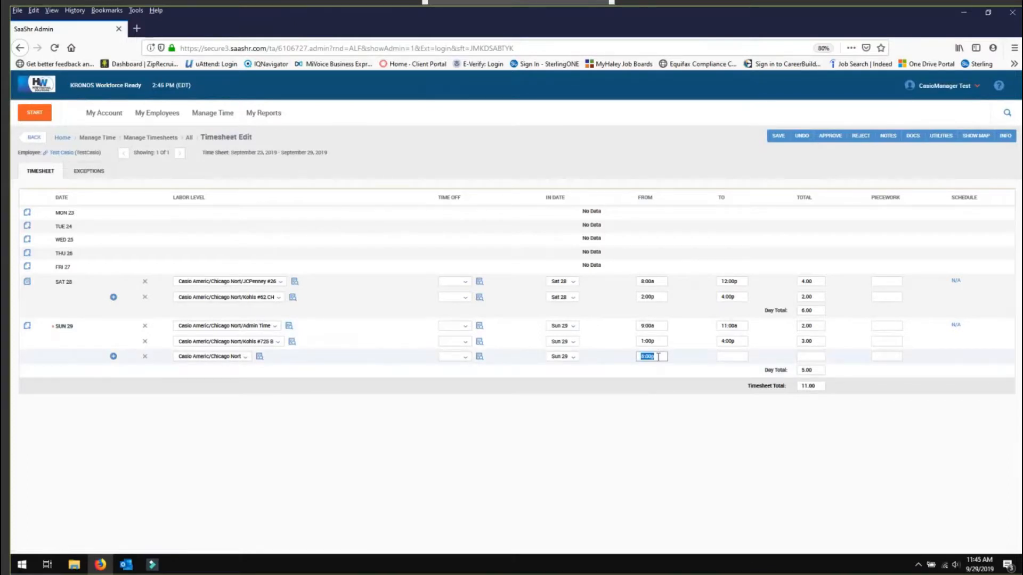
{"action": "key", "text": "Tab"}
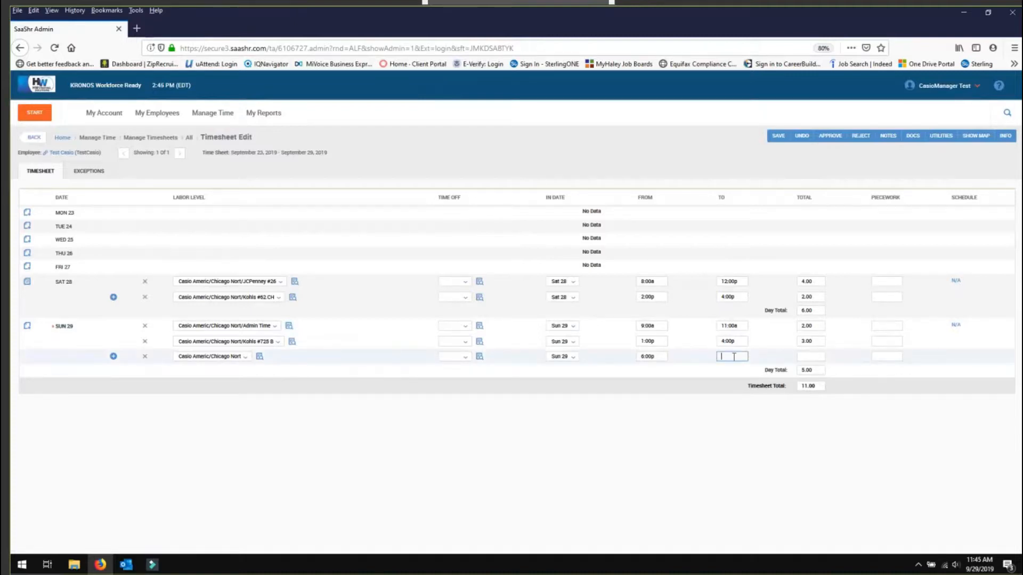
{"action": "type", "text": "9p"}
{"action": "left_click", "coordinate": [739, 375]}
{"action": "left_click", "coordinate": [741, 356]}
{"action": "type", "text": "21"}
{"action": "key", "text": "Tab"}
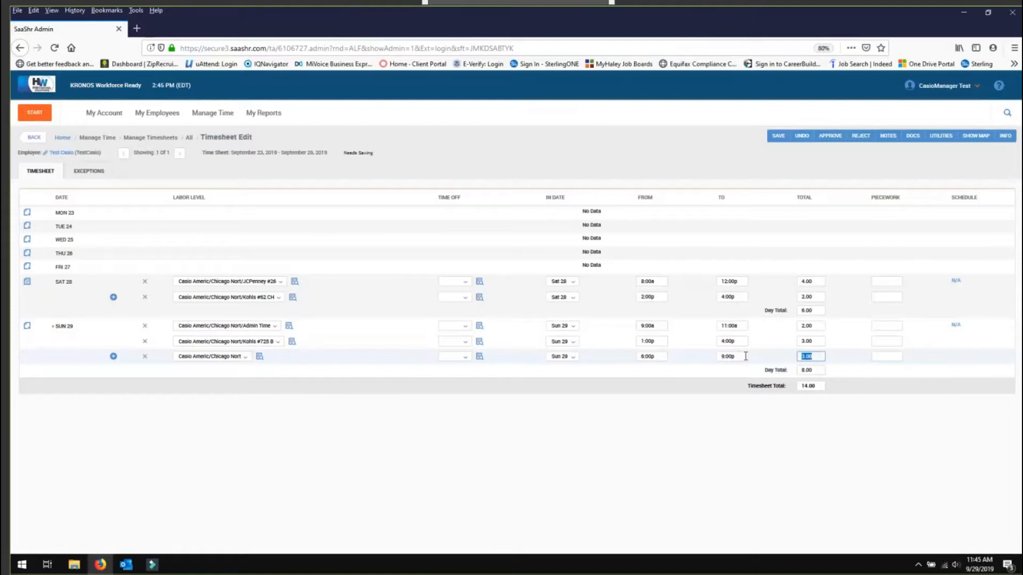
{"action": "left_click", "coordinate": [778, 137]}
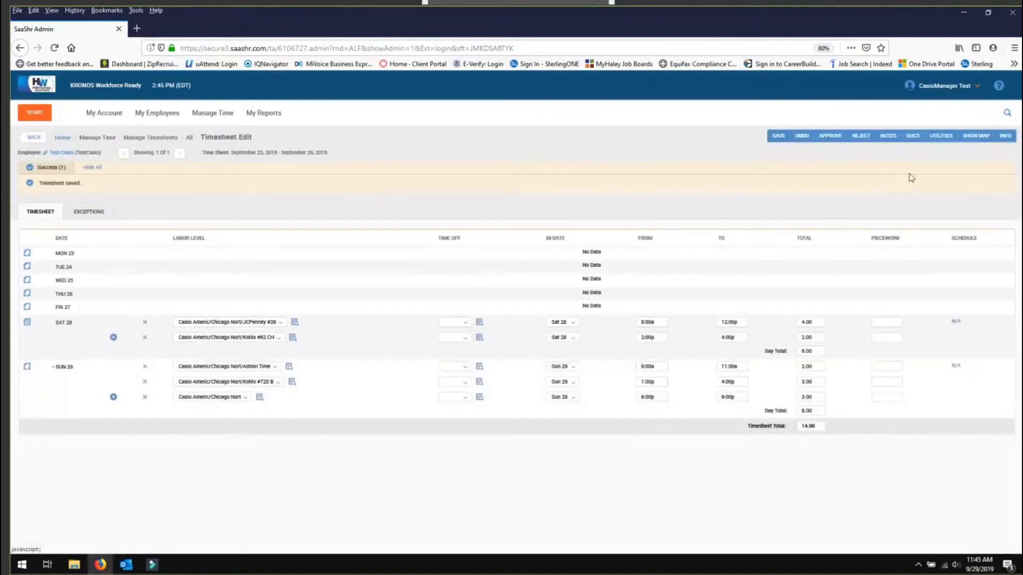
Step: Bring up the approval and rejection confirmations for the timesheet, cancelling both
{"action": "left_click", "coordinate": [830, 138]}
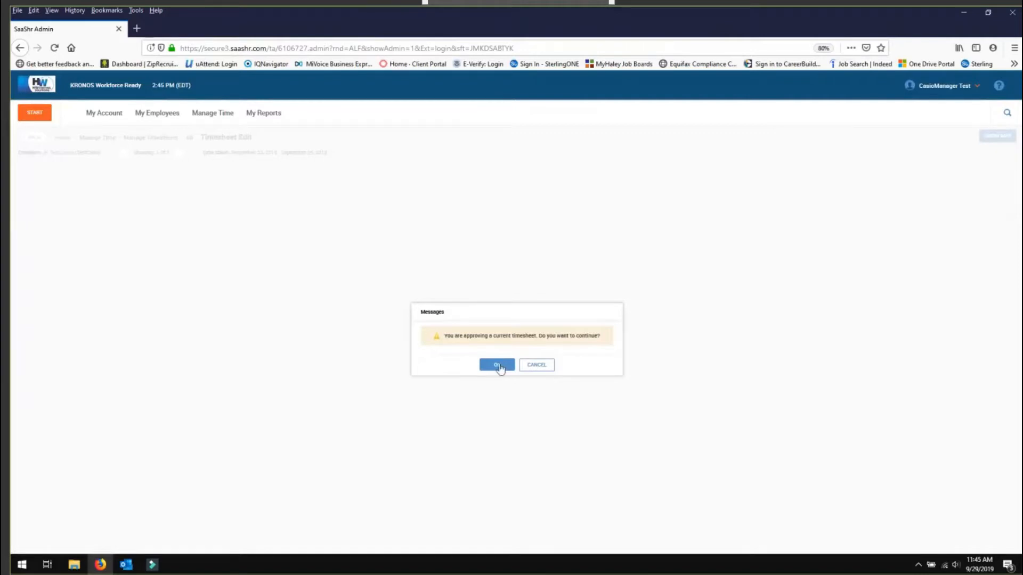
{"action": "left_click", "coordinate": [536, 365]}
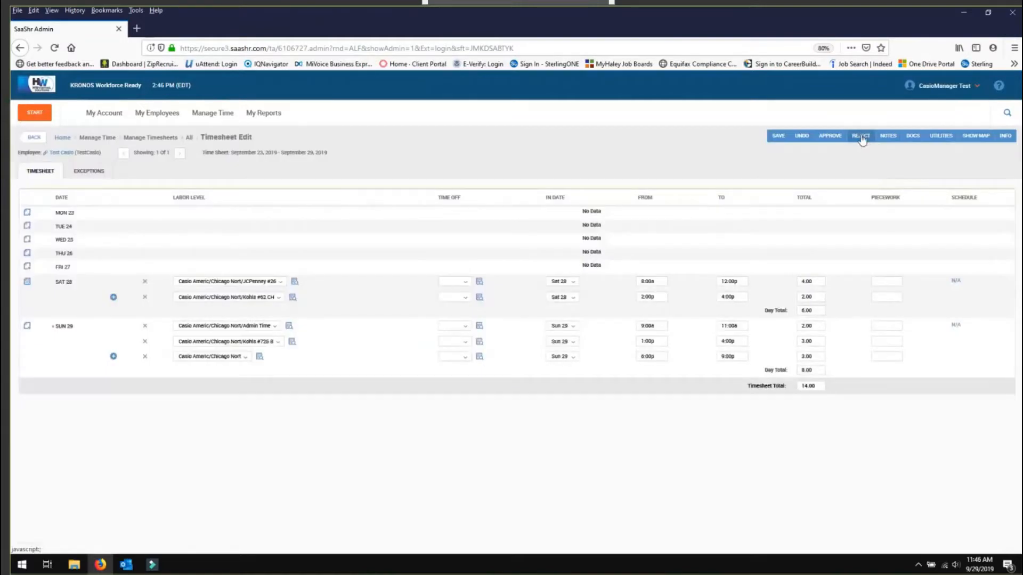
{"action": "left_click", "coordinate": [861, 137]}
{"action": "left_click", "coordinate": [448, 347]}
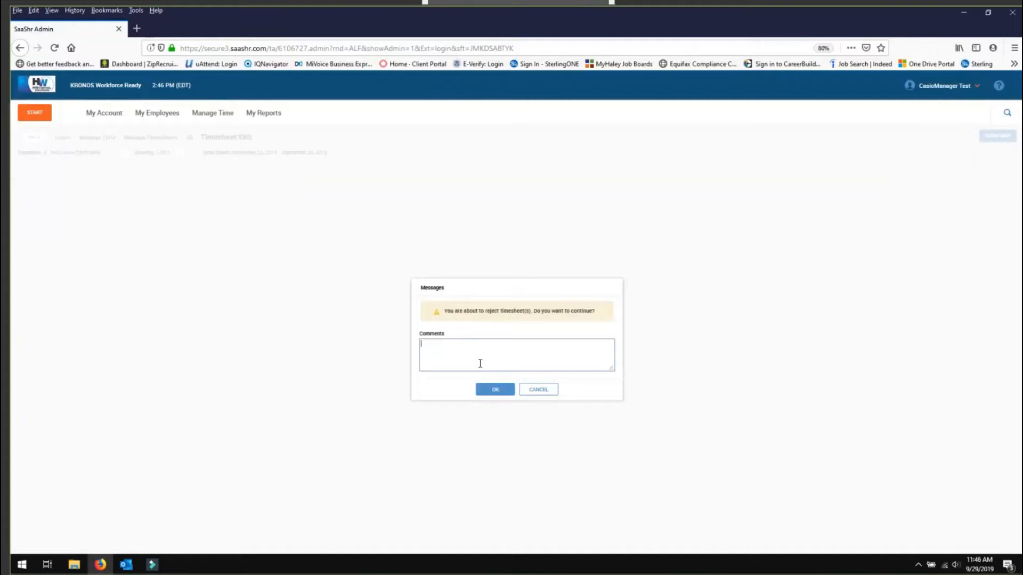
{"action": "left_click", "coordinate": [542, 392]}
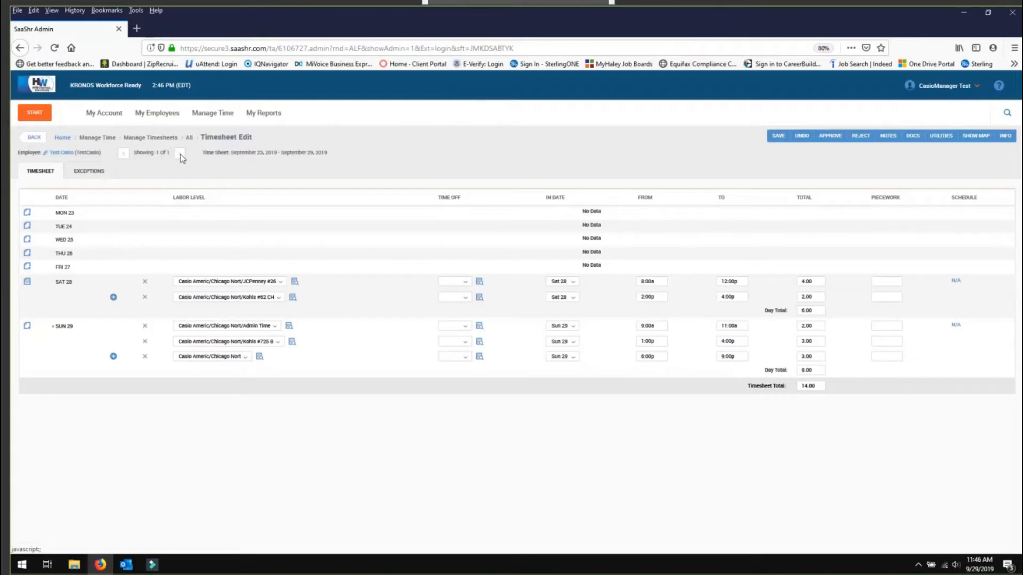
Step: Return to the dashboard and view the approval and rejection confirmations for the Sick Pay time off request, cancelling both
{"action": "left_click", "coordinate": [64, 140]}
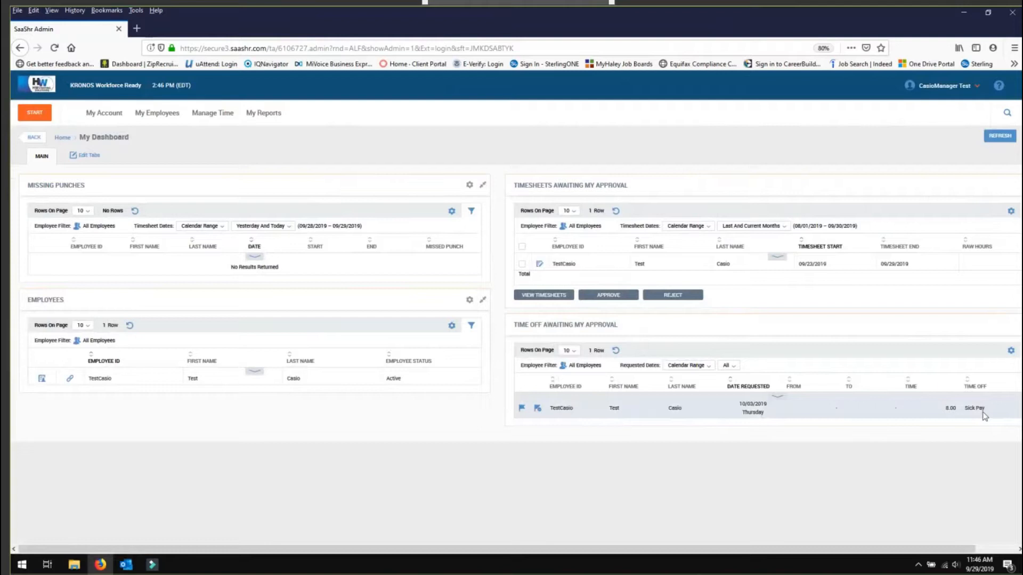
{"action": "left_click", "coordinate": [521, 409]}
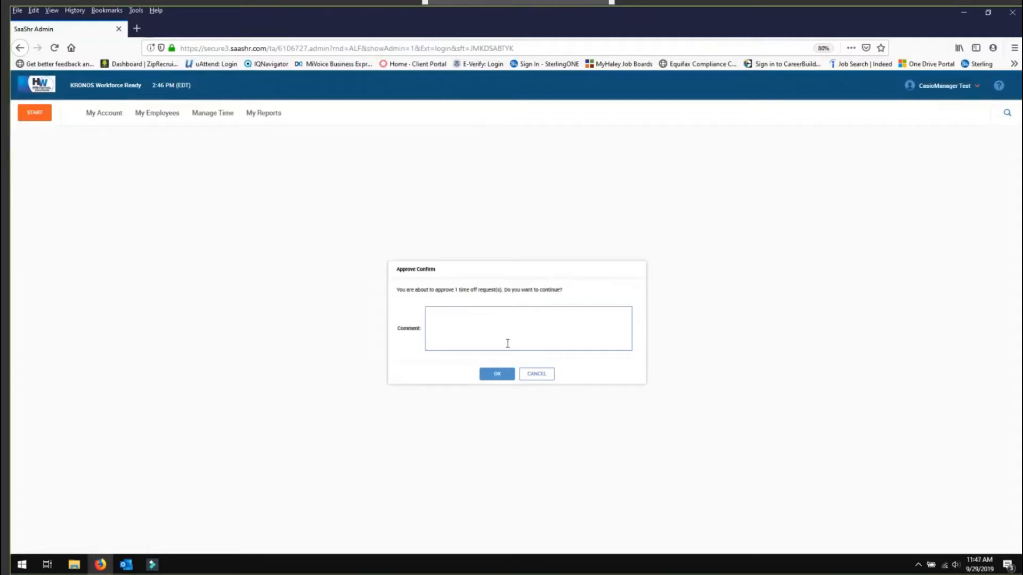
{"action": "left_click", "coordinate": [538, 375]}
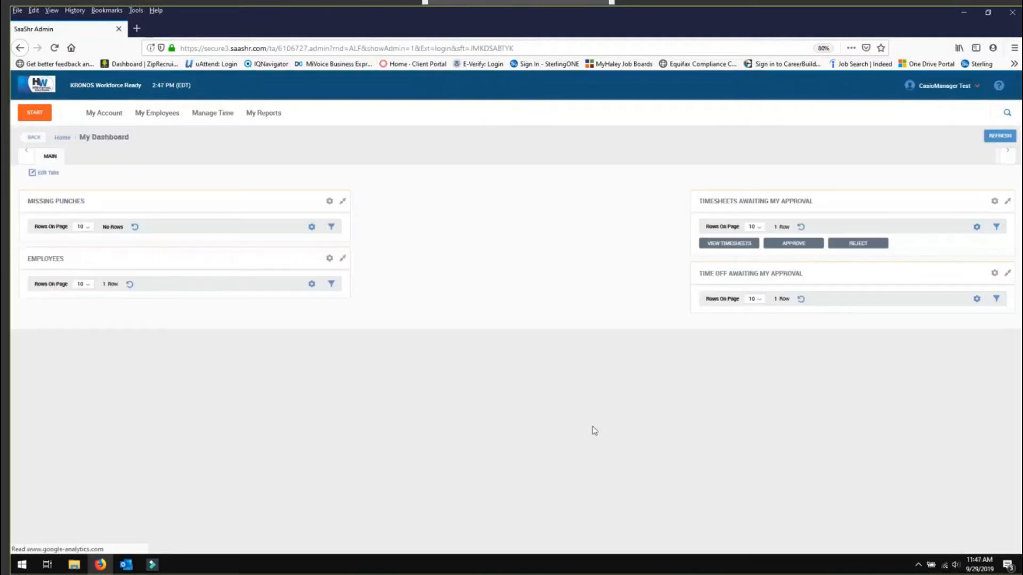
{"action": "left_click", "coordinate": [537, 410]}
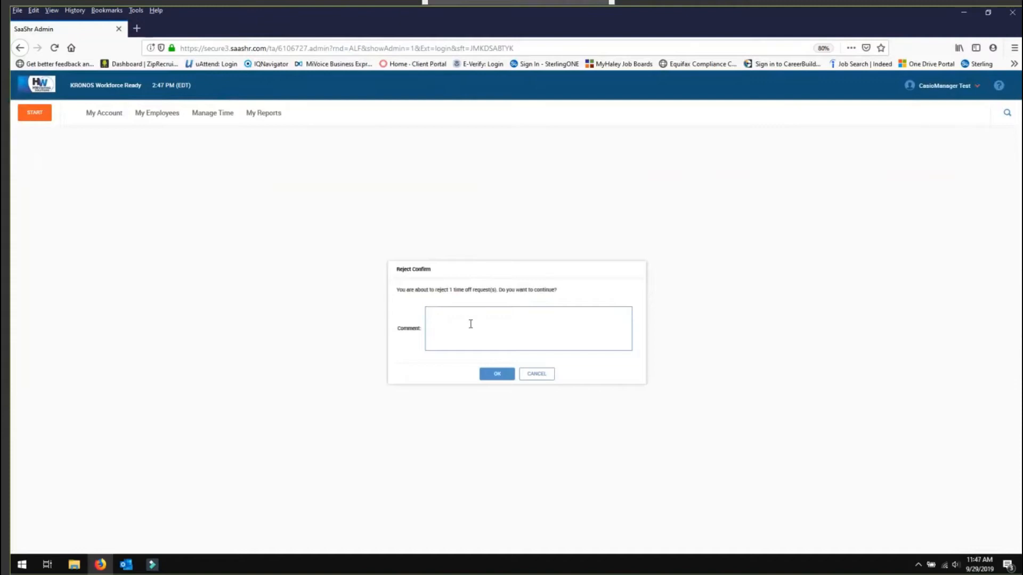
{"action": "left_click", "coordinate": [539, 375]}
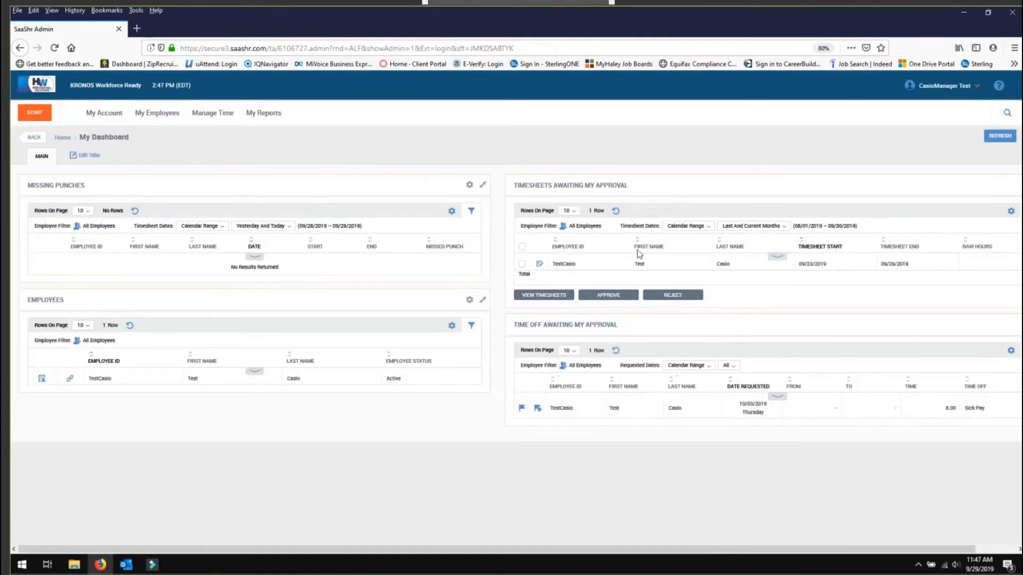
Step: Set the date range of Timesheets Awaiting My Approval to Today To Tomorrow and refresh the list
{"action": "left_click", "coordinate": [781, 226]}
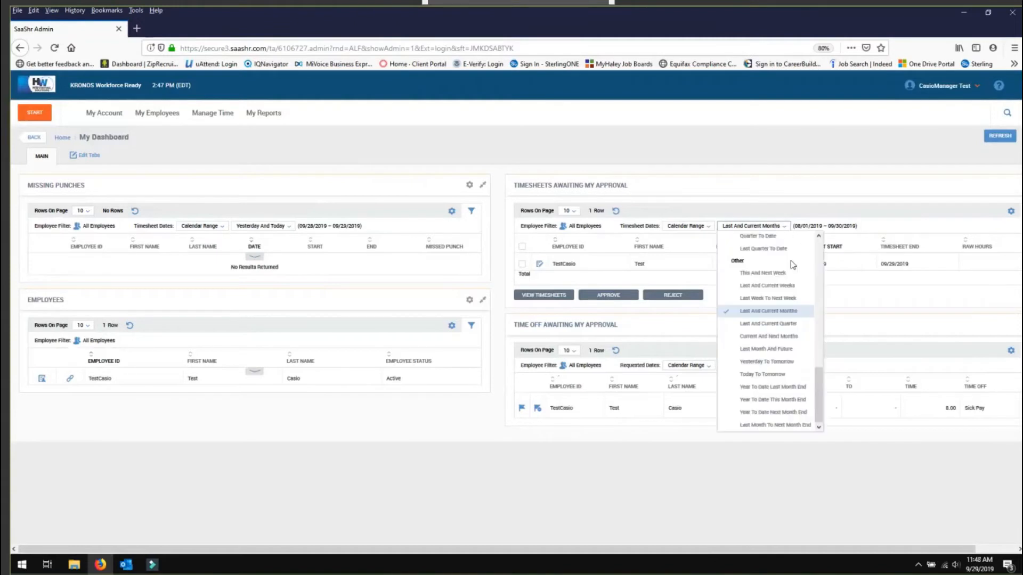
{"action": "left_click", "coordinate": [765, 376]}
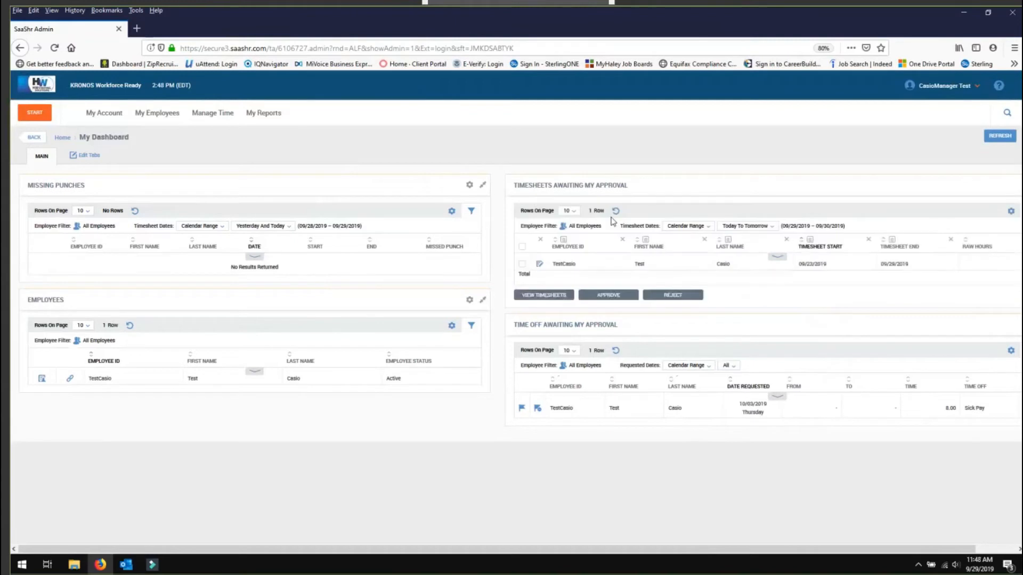
{"action": "left_click", "coordinate": [615, 212]}
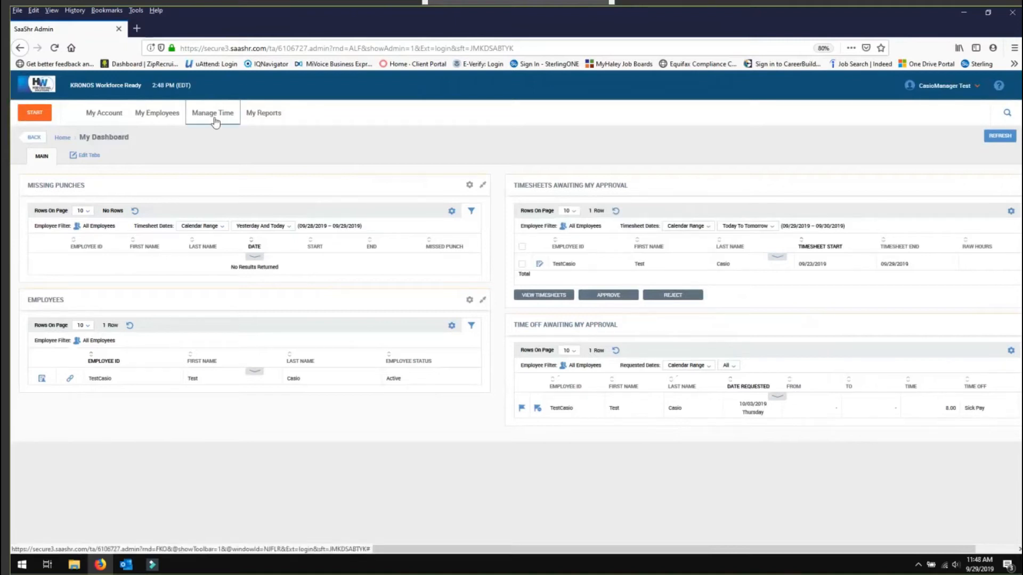
Step: Go to the Current Timesheets list, select the employee's row and view that timesheet
{"action": "left_click", "coordinate": [64, 139]}
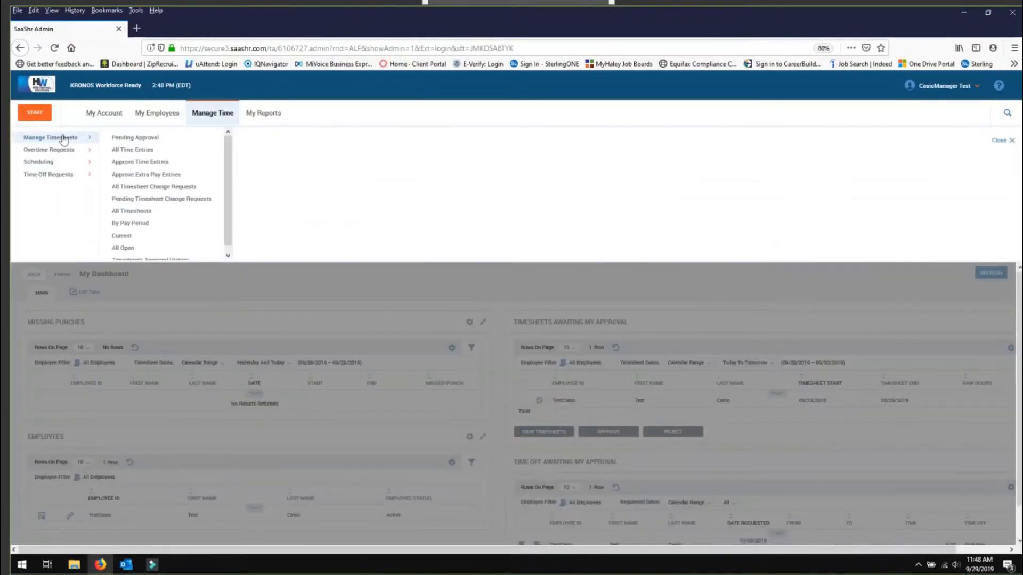
{"action": "left_click", "coordinate": [140, 240]}
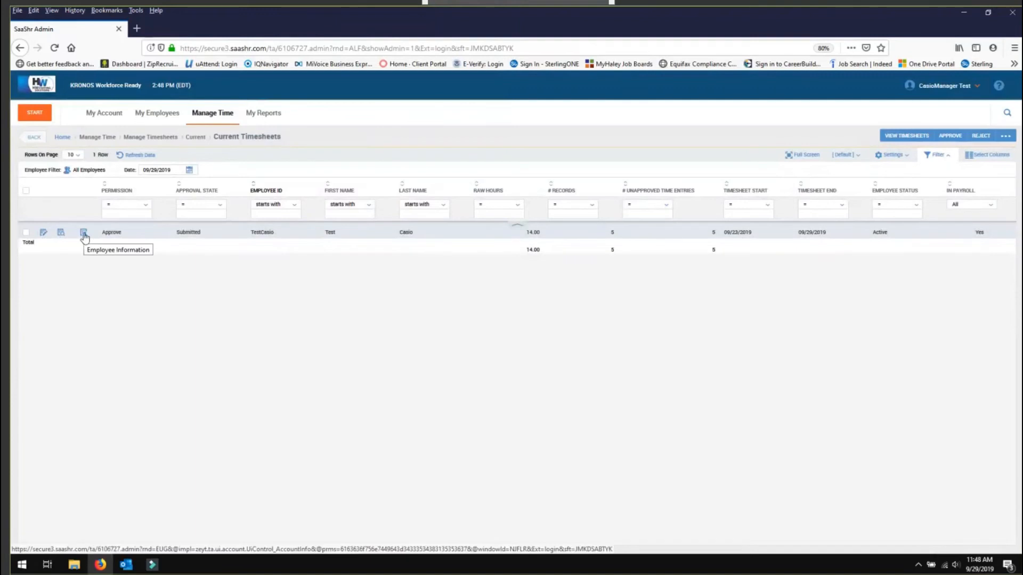
{"action": "left_click", "coordinate": [26, 233]}
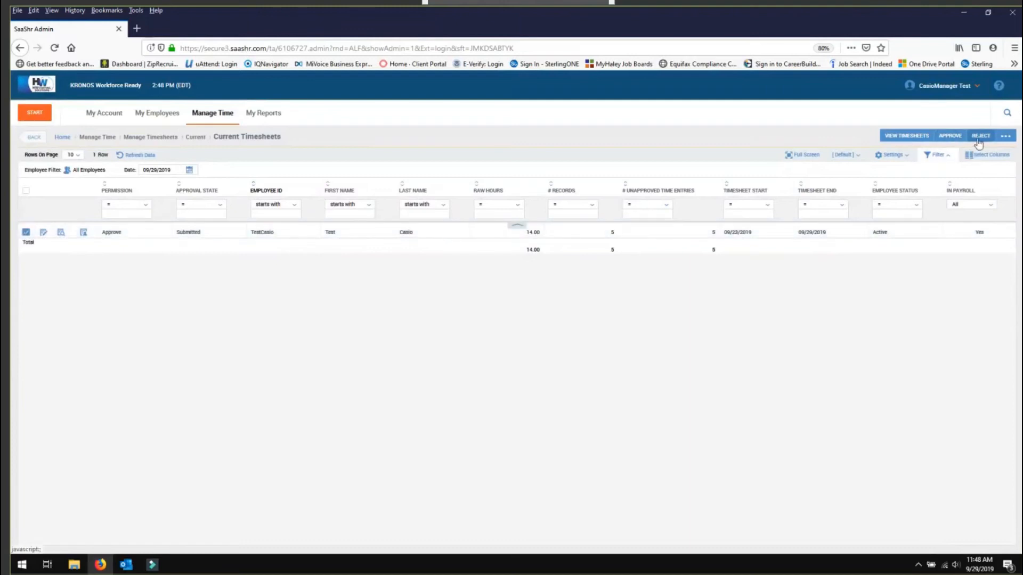
{"action": "left_click", "coordinate": [910, 136]}
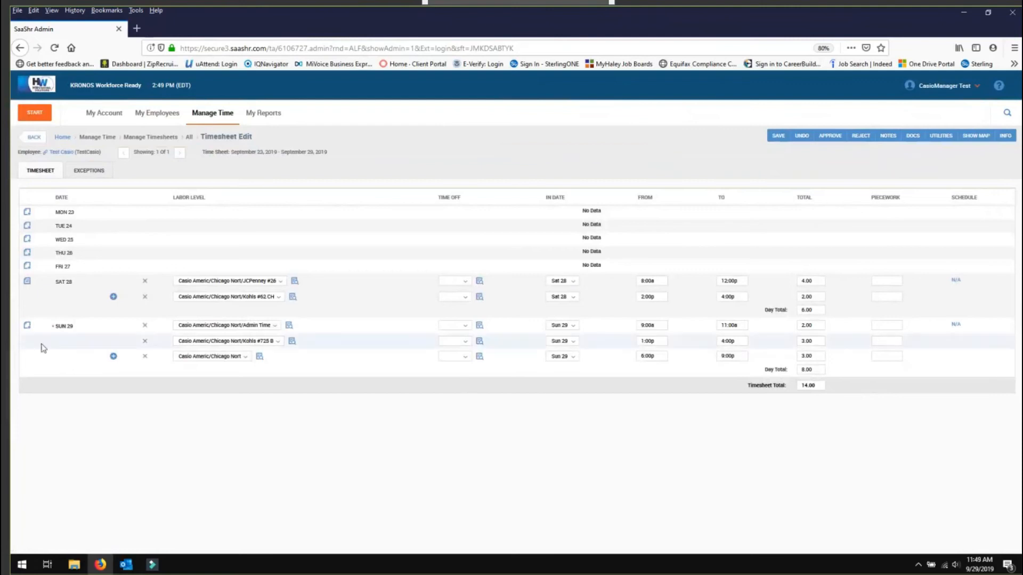
Step: Add and save a note about an added punch for Saturday 28, and return to the dashboard
{"action": "left_click", "coordinate": [28, 283]}
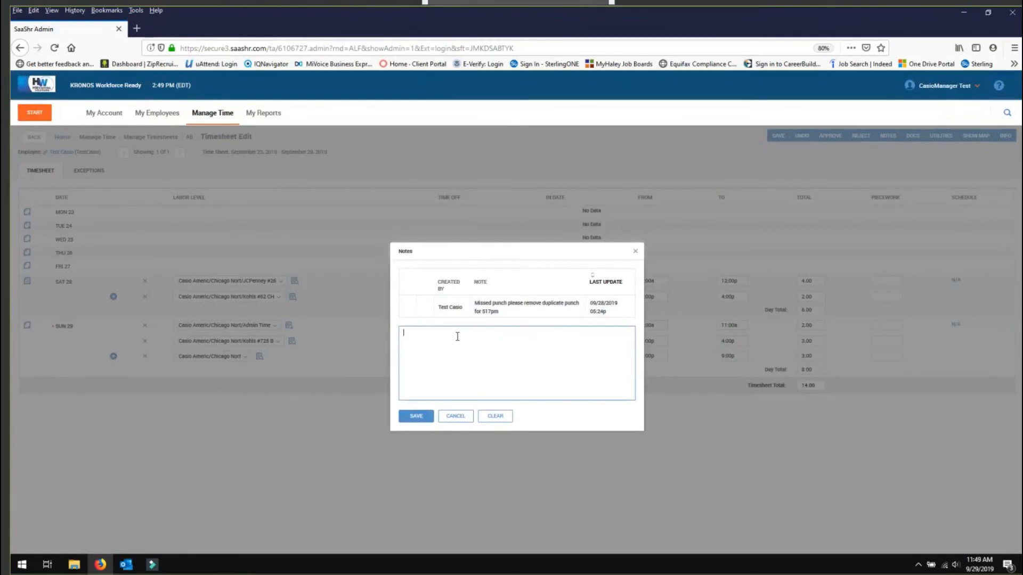
{"action": "type", "text": "dded punc"}
{"action": "left_click", "coordinate": [412, 421]}
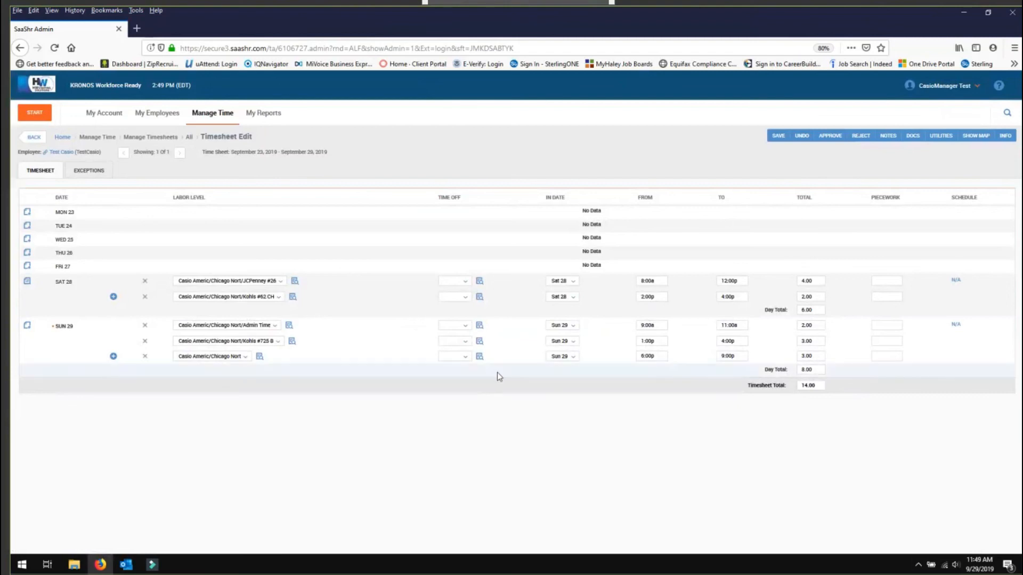
{"action": "left_click", "coordinate": [62, 137]}
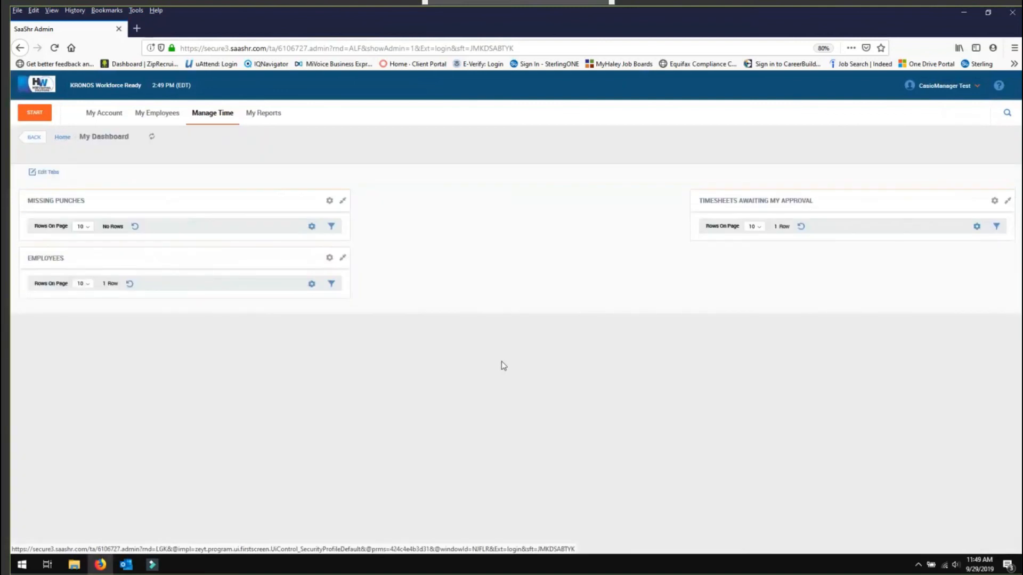